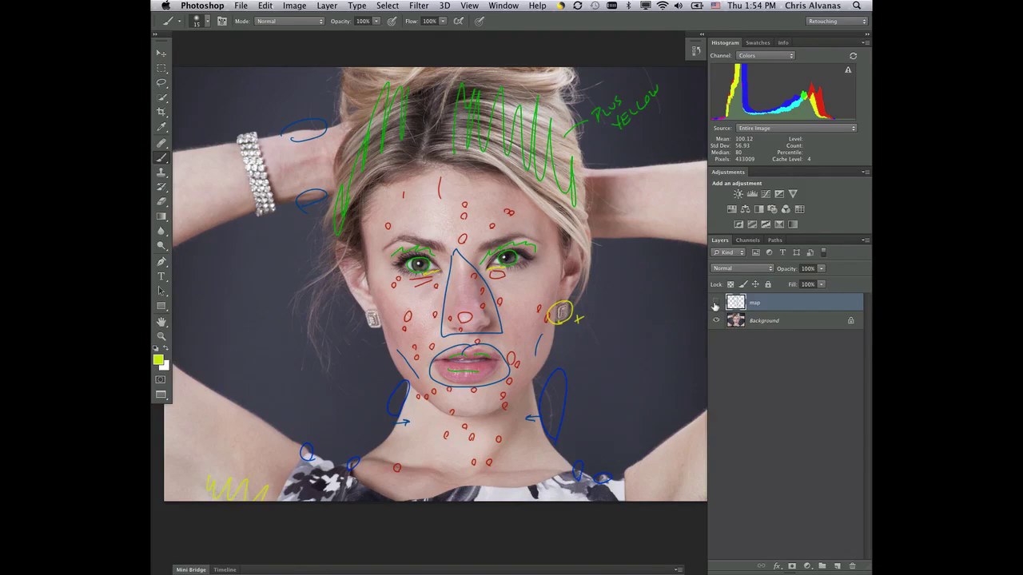
# - Toggle the markup map layer's visibility and leave it hidden so only the portrait shows
pyautogui.click(715, 303)
pyautogui.click(715, 303)
pyautogui.click(716, 302)
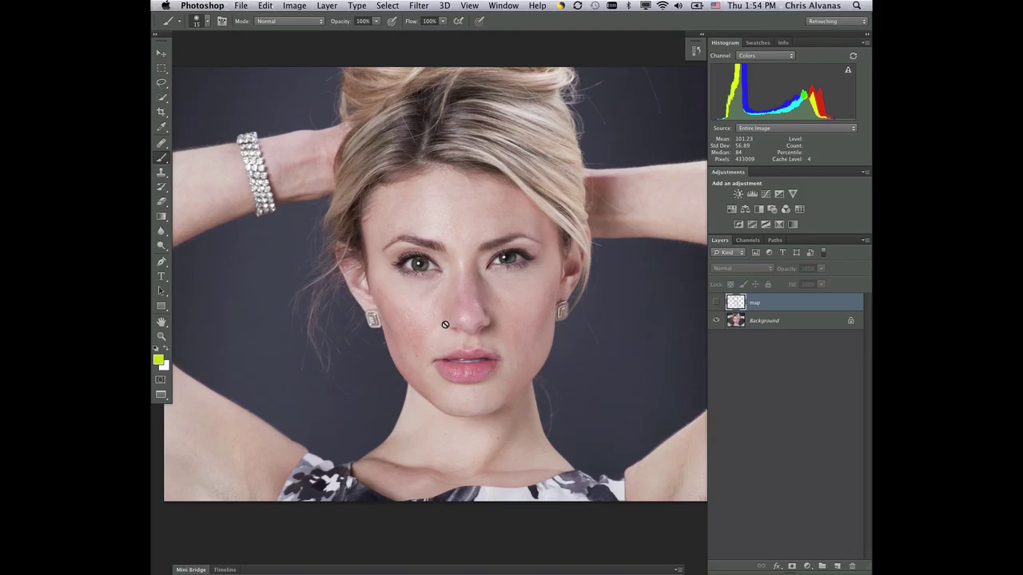
# - Zoom in on the nose and cheek with the Zoom tool and pan to centre them
pyautogui.press('z')
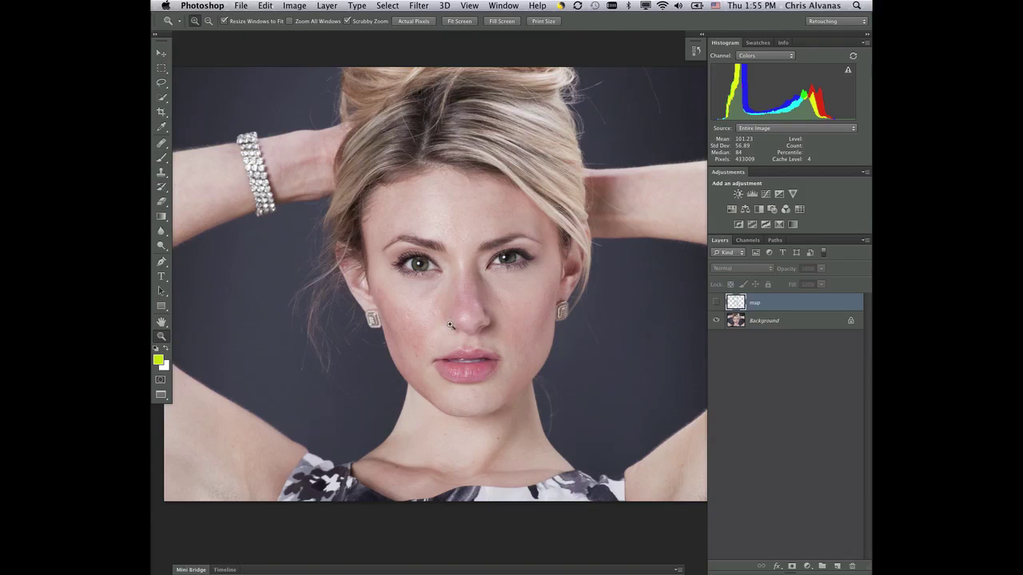
pyautogui.moveTo(450, 325); pyautogui.dragTo(449, 316)
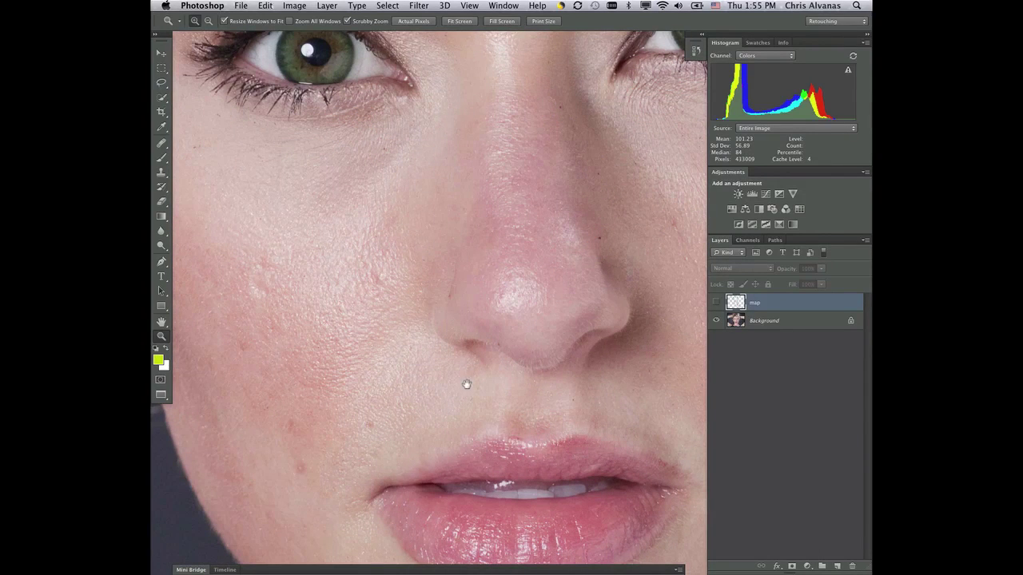
pyautogui.moveTo(466, 383); pyautogui.dragTo(510, 382)
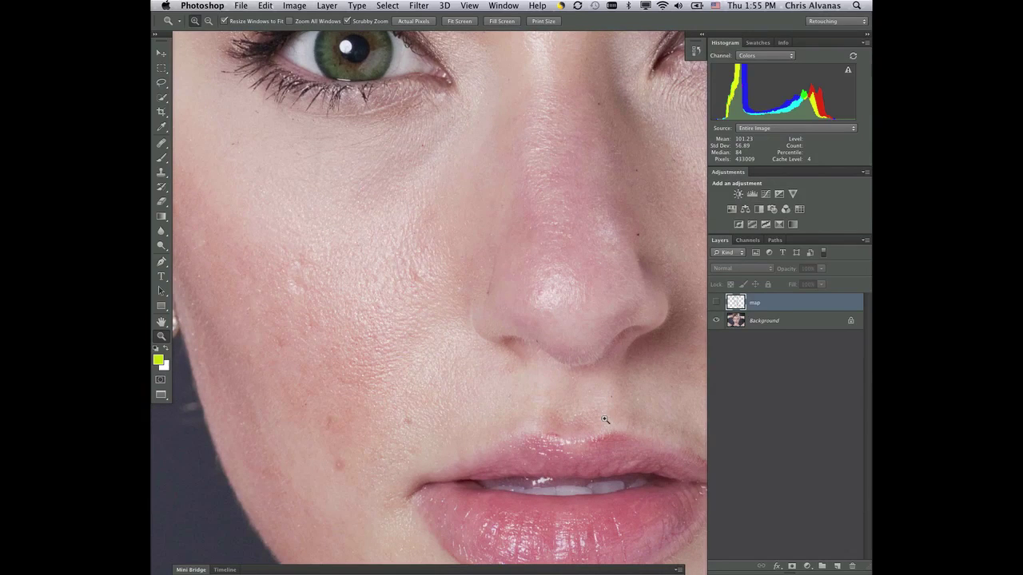
# - Select the Patch Tool, dismiss the hidden-layer warning from a failed patch, and clear the selection
pyautogui.click(162, 144)
pyautogui.moveTo(162, 144)
pyautogui.mouseDown()
pyautogui.moveTo(201, 152)
pyautogui.moveTo(209, 167)
pyautogui.mouseUp()
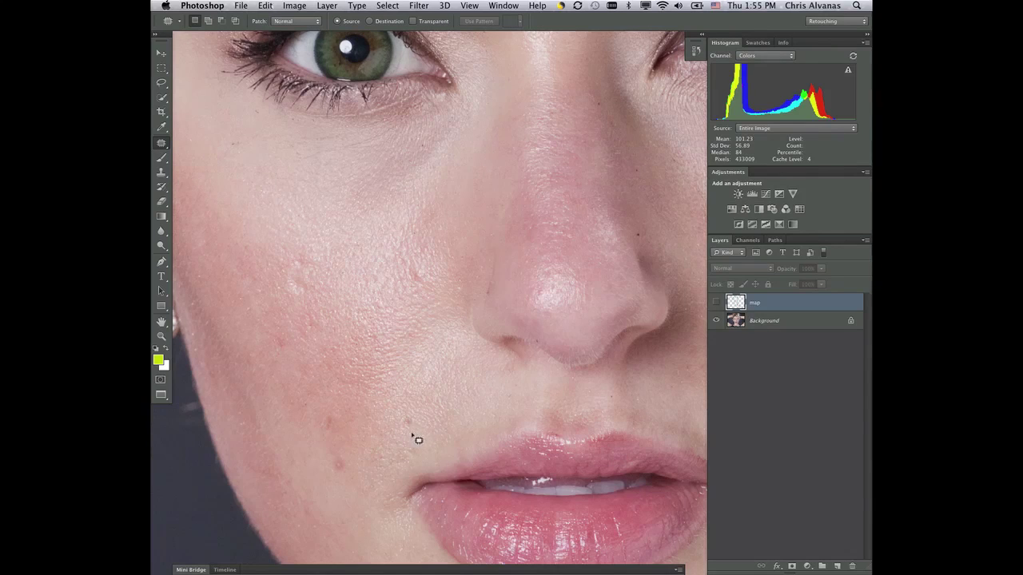
pyautogui.moveTo(408, 433)
pyautogui.mouseDown()
pyautogui.moveTo(406, 415)
pyautogui.moveTo(422, 432)
pyautogui.moveTo(410, 426)
pyautogui.mouseUp()
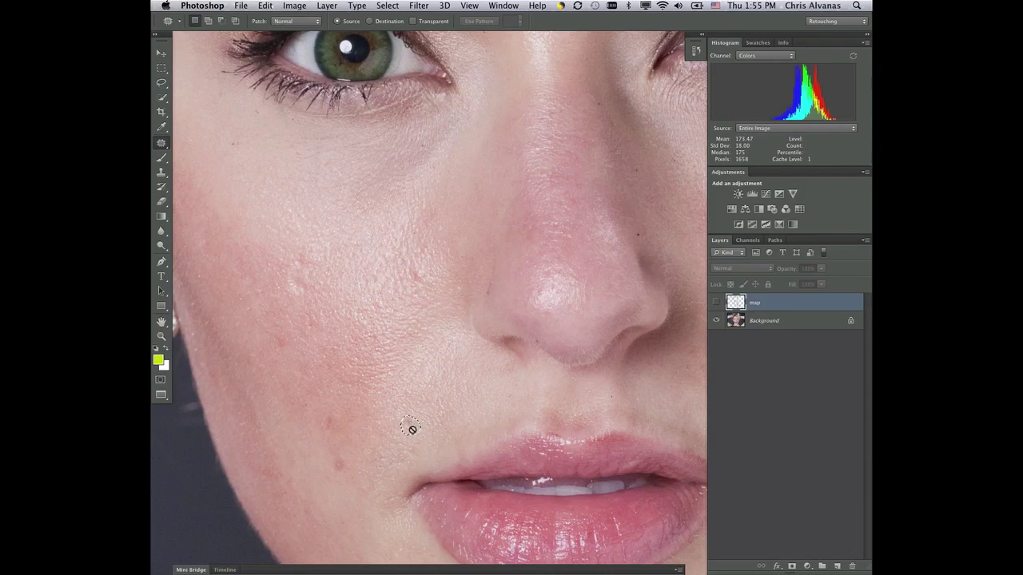
pyautogui.click(409, 421)
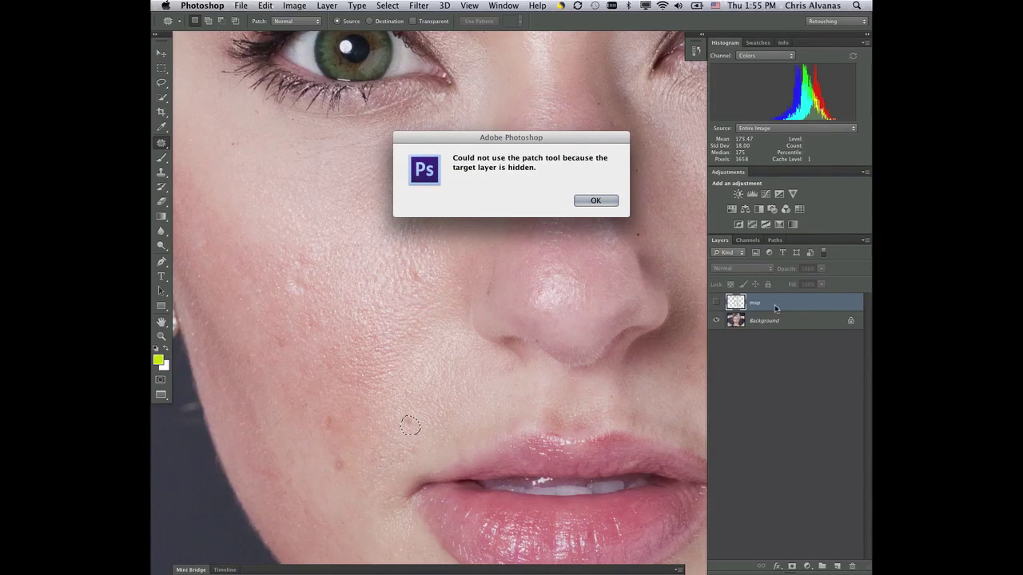
pyautogui.click(601, 202)
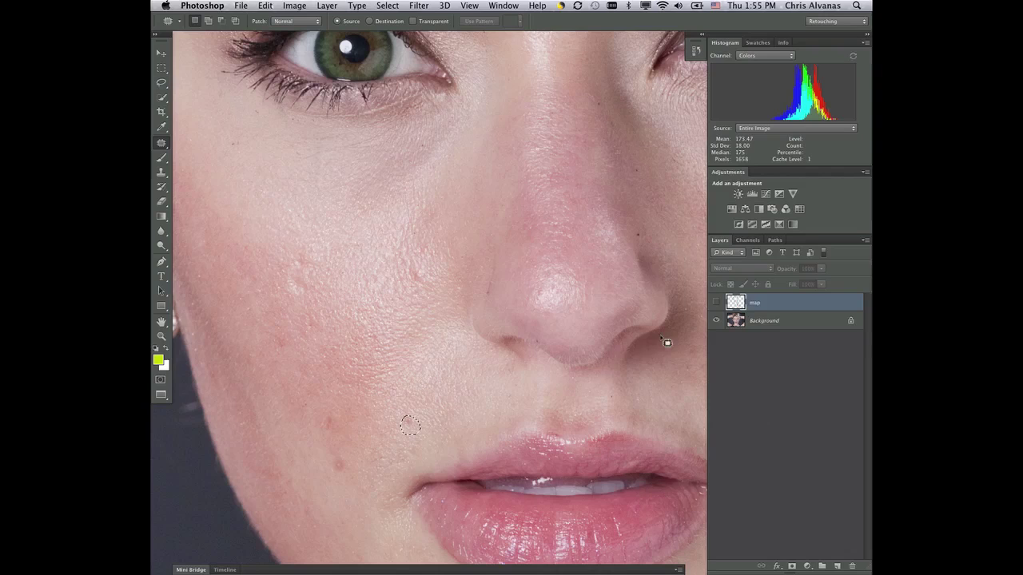
pyautogui.click(581, 407)
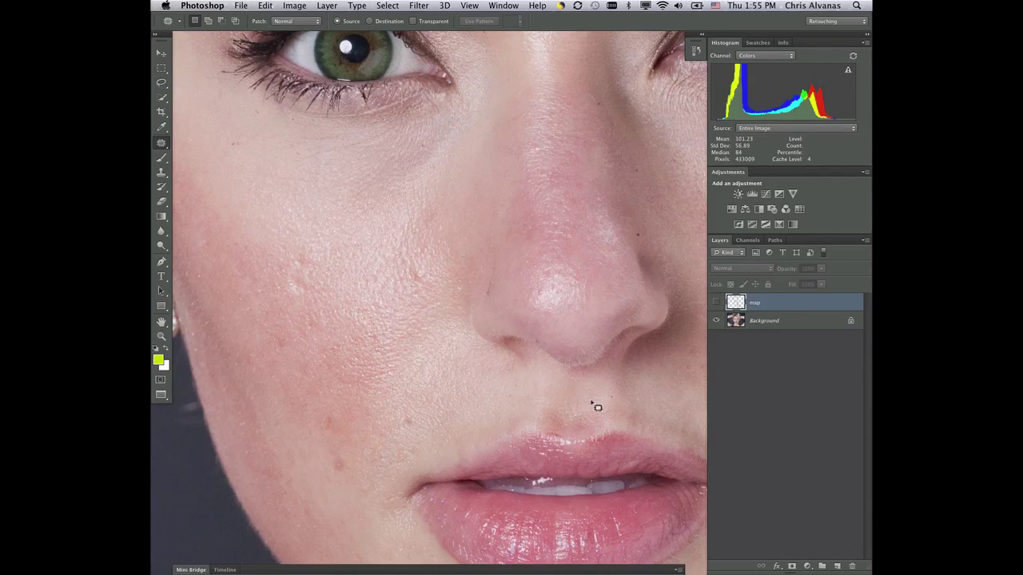
# - Duplicate the Background layer with Cmd+J and rename the copy 'patching'
pyautogui.click(794, 323)
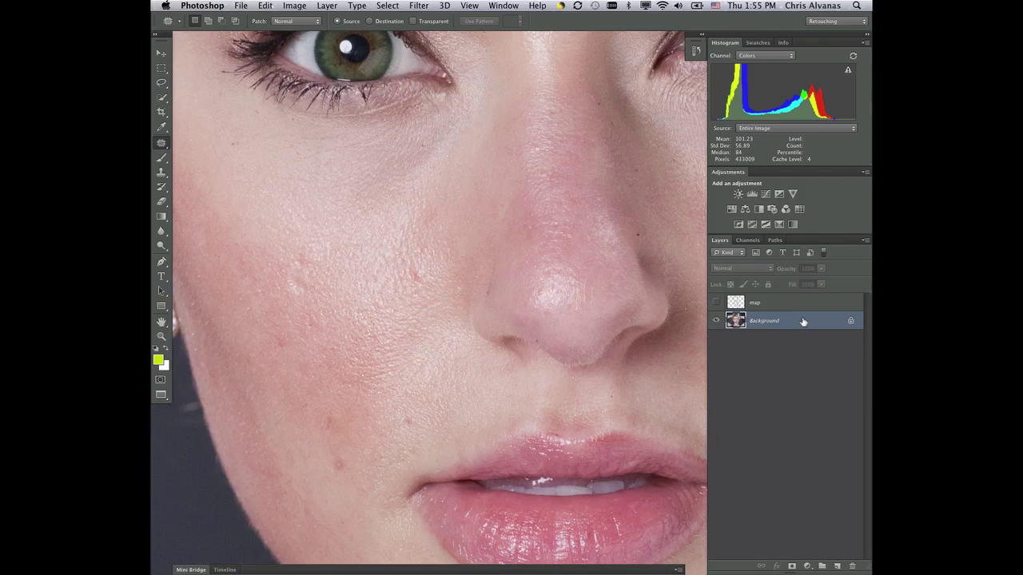
pyautogui.press('super+j')
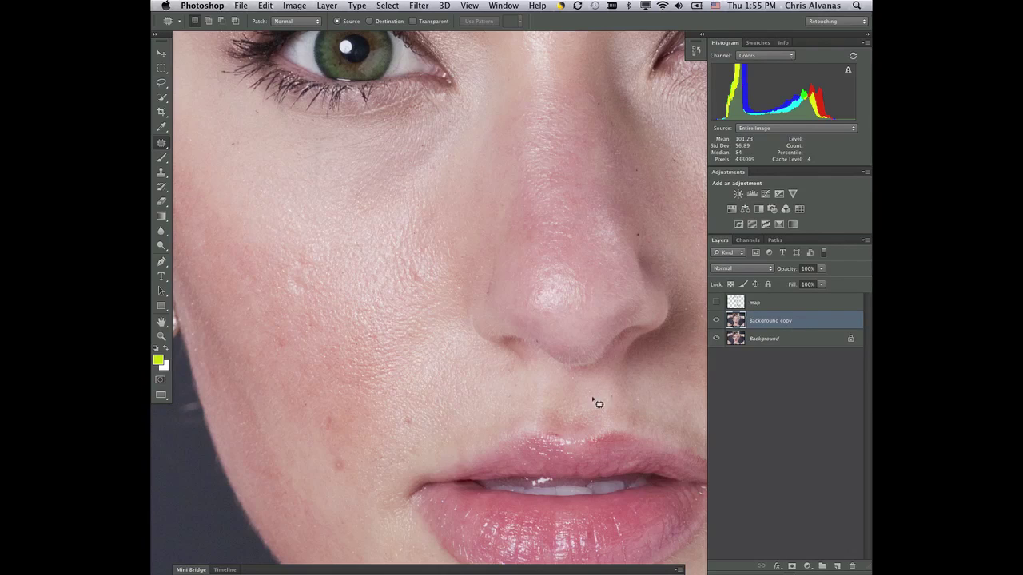
pyautogui.doubleClick(768, 322)
pyautogui.write('patching')
pyautogui.press('Return')
# - Patch the blemishes beside the mouth and on the cheek with nearby clean skin, then deselect
pyautogui.moveTo(411, 429)
pyautogui.mouseDown()
pyautogui.moveTo(398, 427)
pyautogui.moveTo(418, 429)
pyautogui.moveTo(439, 407)
pyautogui.mouseUp()
pyautogui.moveTo(336, 433); pyautogui.dragTo(353, 403)
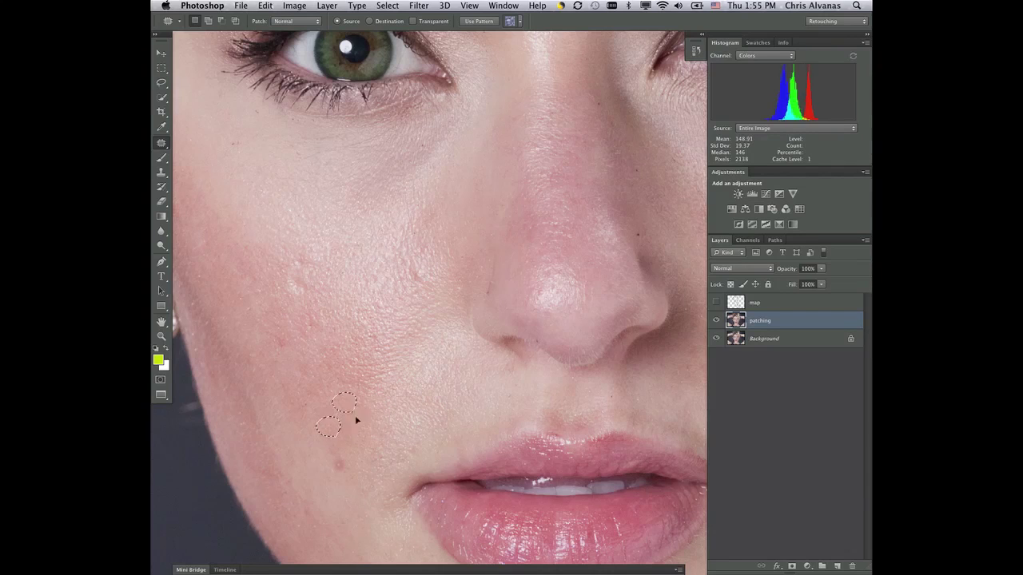
pyautogui.moveTo(352, 465)
pyautogui.mouseDown()
pyautogui.moveTo(350, 479)
pyautogui.moveTo(344, 473)
pyautogui.mouseUp()
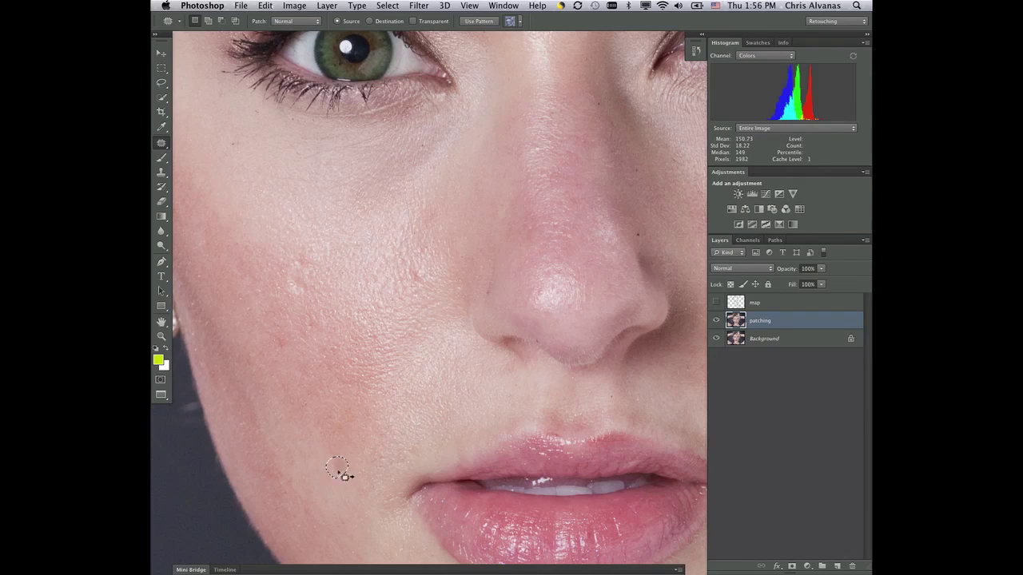
pyautogui.click(367, 435)
pyautogui.moveTo(303, 262)
pyautogui.mouseDown()
pyautogui.moveTo(313, 269)
pyautogui.moveTo(331, 232)
pyautogui.mouseUp()
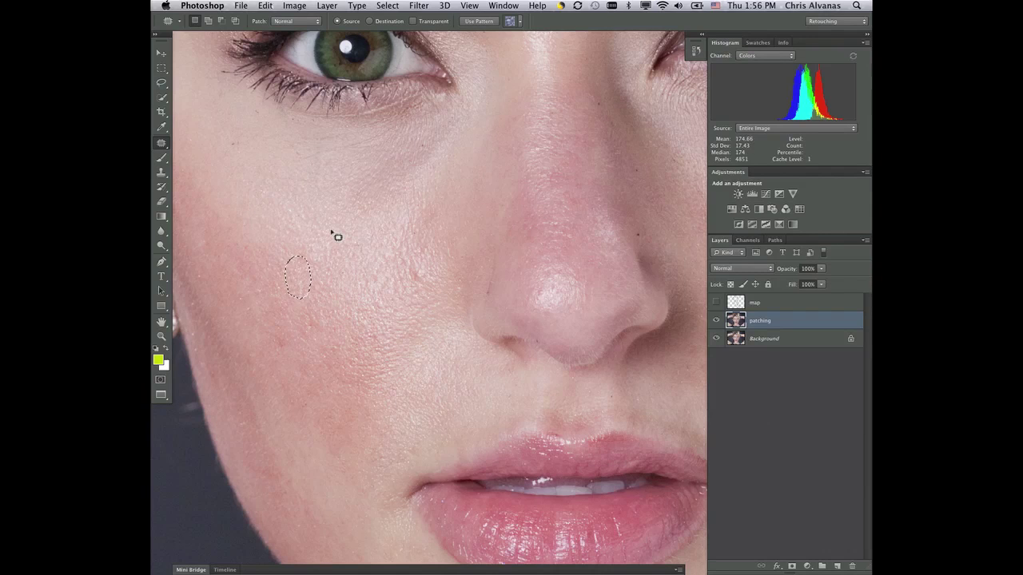
pyautogui.press('super+d')
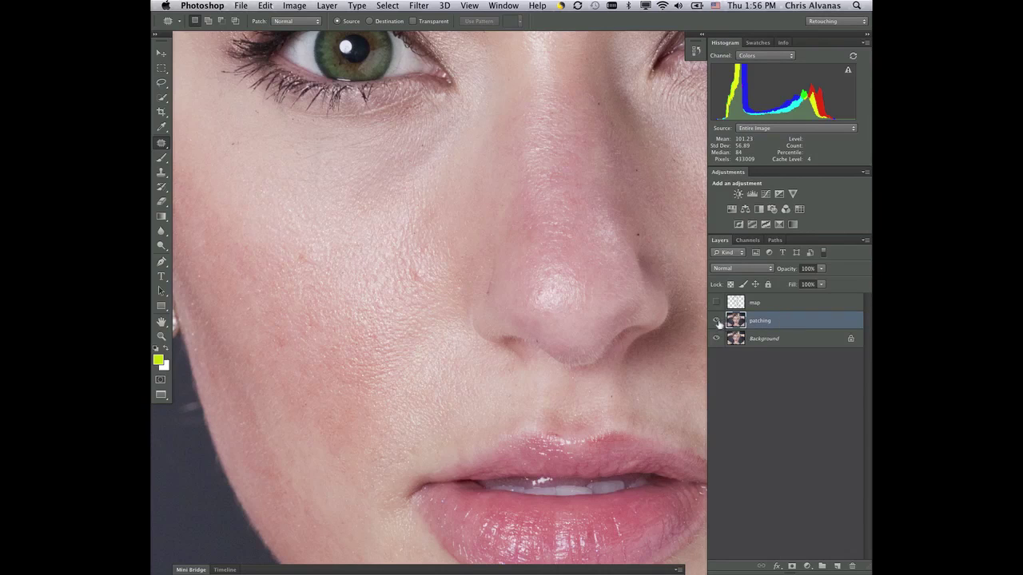
# - Hide the patching layer and add a new empty layer above it
pyautogui.click(716, 320)
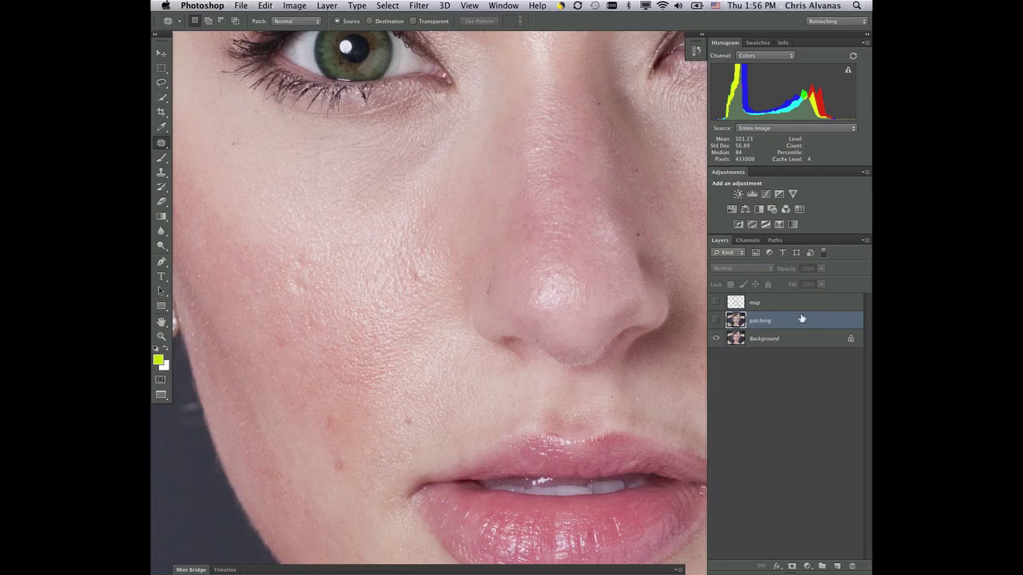
pyautogui.click(837, 566)
# - Rename Layer 1 to 'cloning' and select the Clone Stamp tool
pyautogui.doubleClick(765, 319)
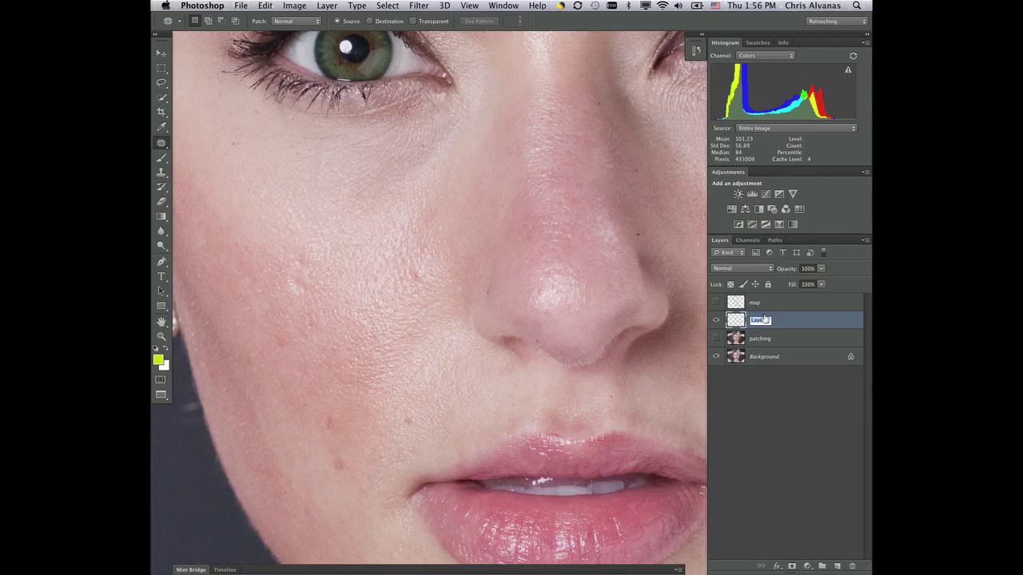
pyautogui.write('cloning')
pyautogui.press('Return')
pyautogui.click(165, 173)
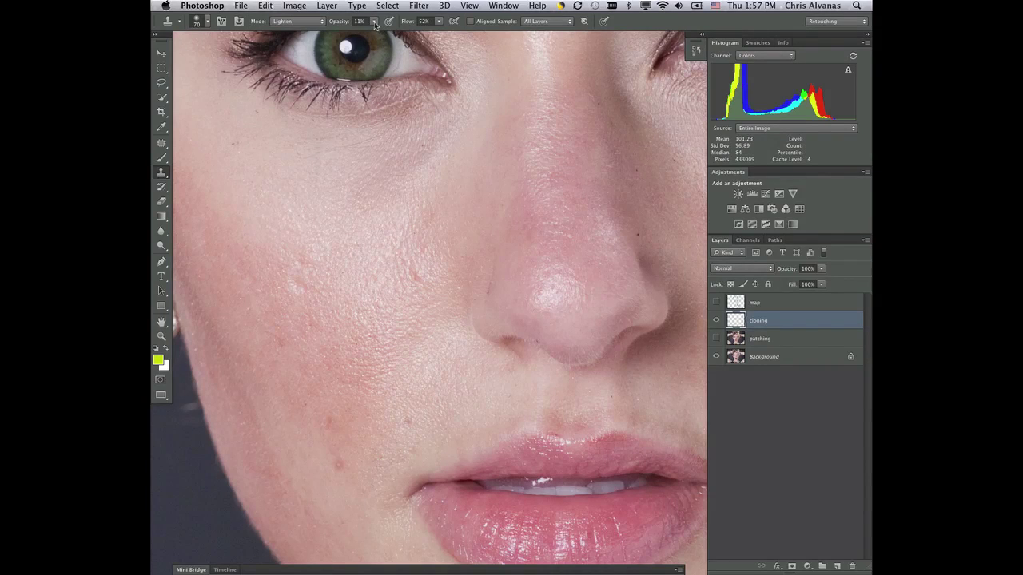
# - Switch the Clone Stamp from Lighten at 11% to Normal mode, 100% opacity and 100% flow
pyautogui.click(322, 22)
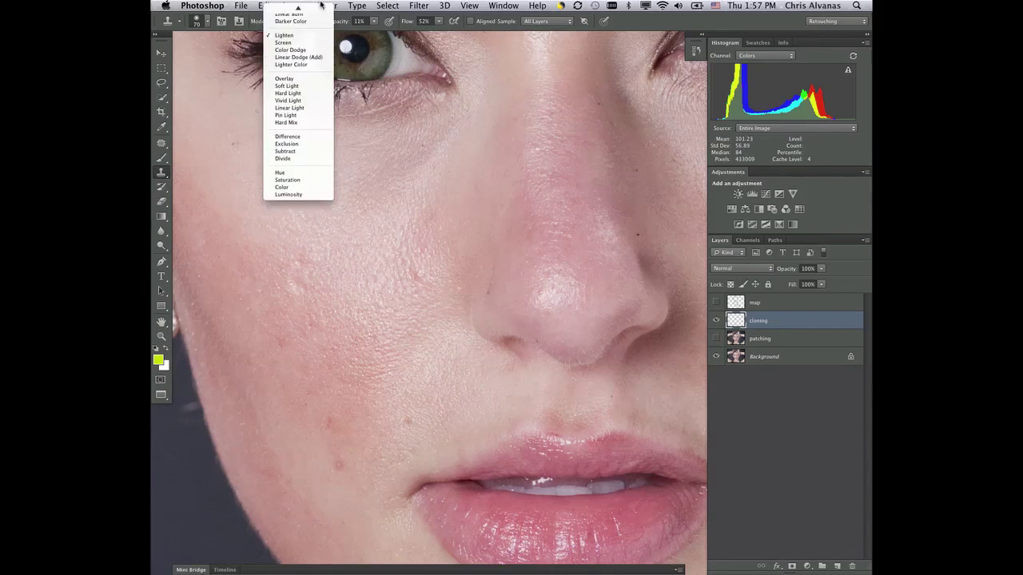
pyautogui.click(318, 9)
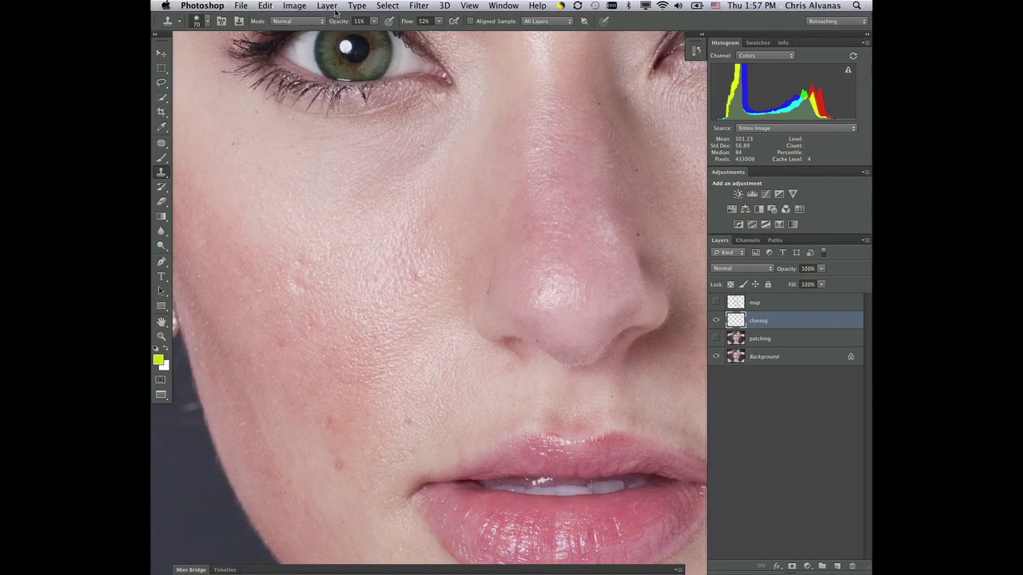
pyautogui.click(374, 22)
pyautogui.moveTo(374, 33); pyautogui.dragTo(481, 32)
pyautogui.click(440, 22)
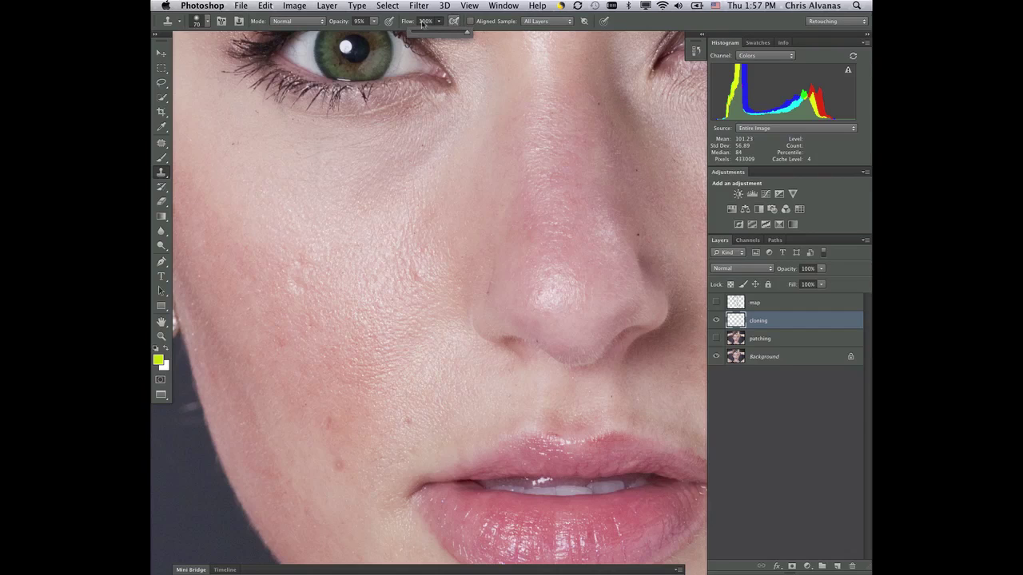
pyautogui.click(374, 21)
pyautogui.moveTo(377, 32); pyautogui.dragTo(385, 33)
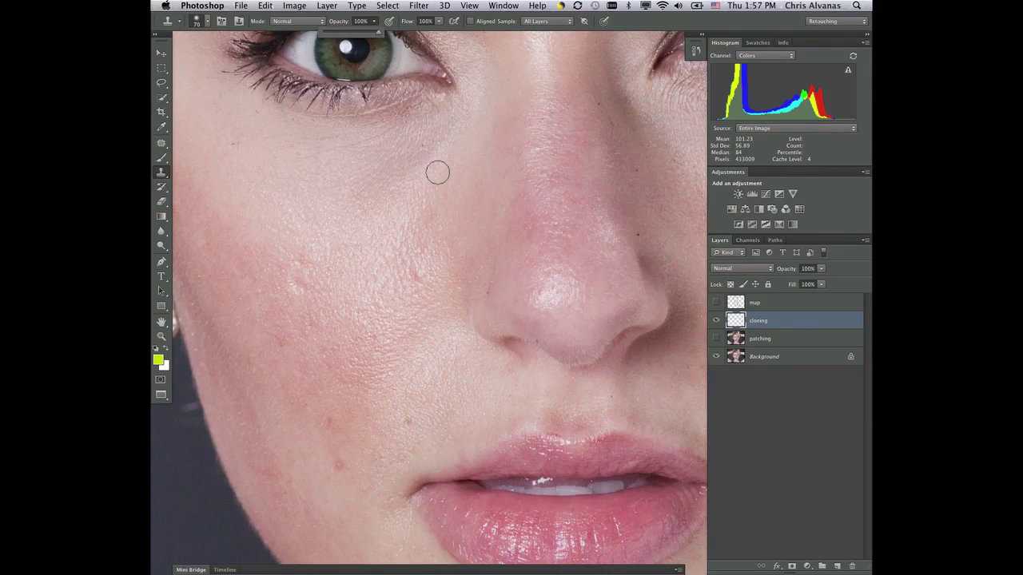
# - Sample clean cheek skin, clone over spots on the cheek and above the lip, then undo
pyautogui.keyDown('alt'); pyautogui.click(336, 248); pyautogui.keyUp('alt')
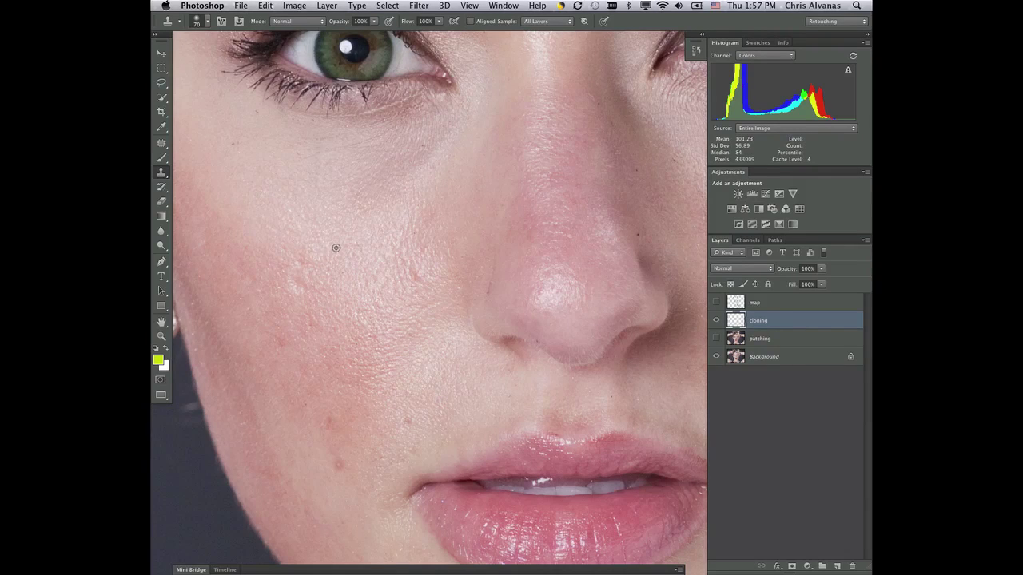
pyautogui.click(296, 267)
pyautogui.keyDown('alt'); pyautogui.click(407, 391); pyautogui.keyUp('alt')
pyautogui.click(410, 422)
pyautogui.keyDown('alt'); pyautogui.click(362, 397); pyautogui.keyUp('alt')
pyautogui.press('super+z')
pyautogui.press('super+z')
pyautogui.press('super+z')
pyautogui.press('super+z')
# - Select the Healing Brush and give it an angled elliptical tip with 20% roundness at 50 px
pyautogui.click(163, 146)
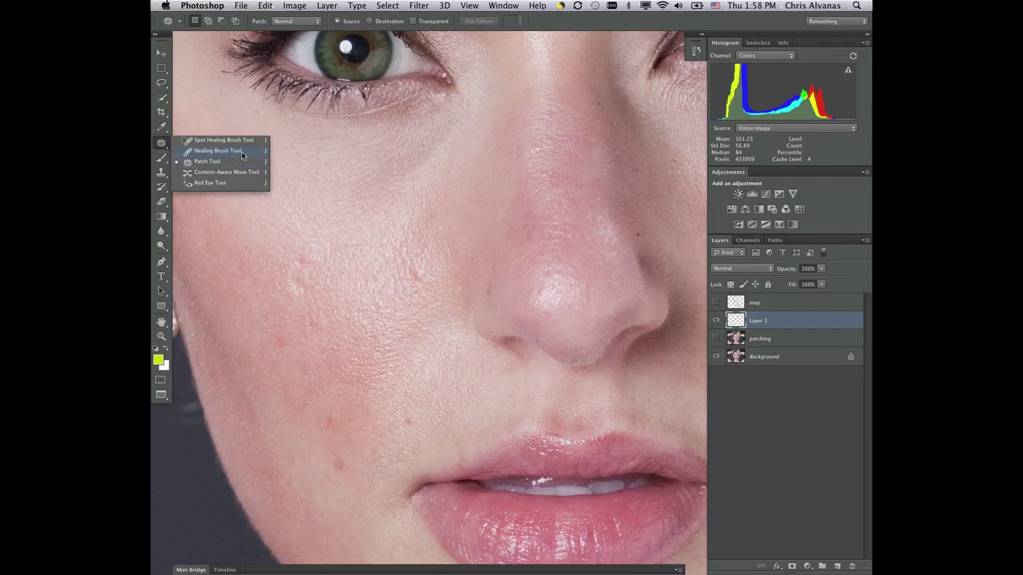
pyautogui.click(217, 151)
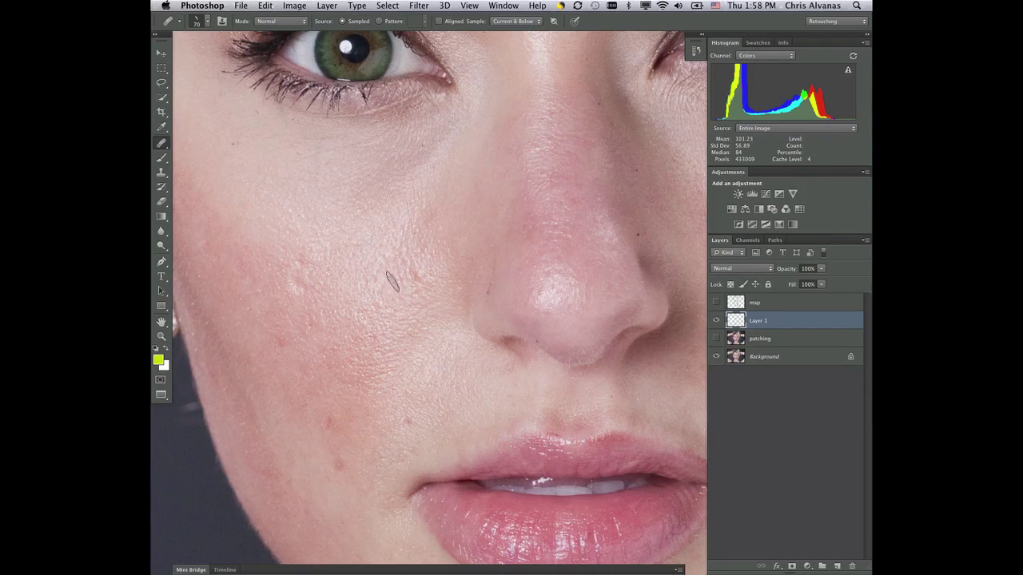
pyautogui.press(']')
pyautogui.press(']')
pyautogui.click(207, 22)
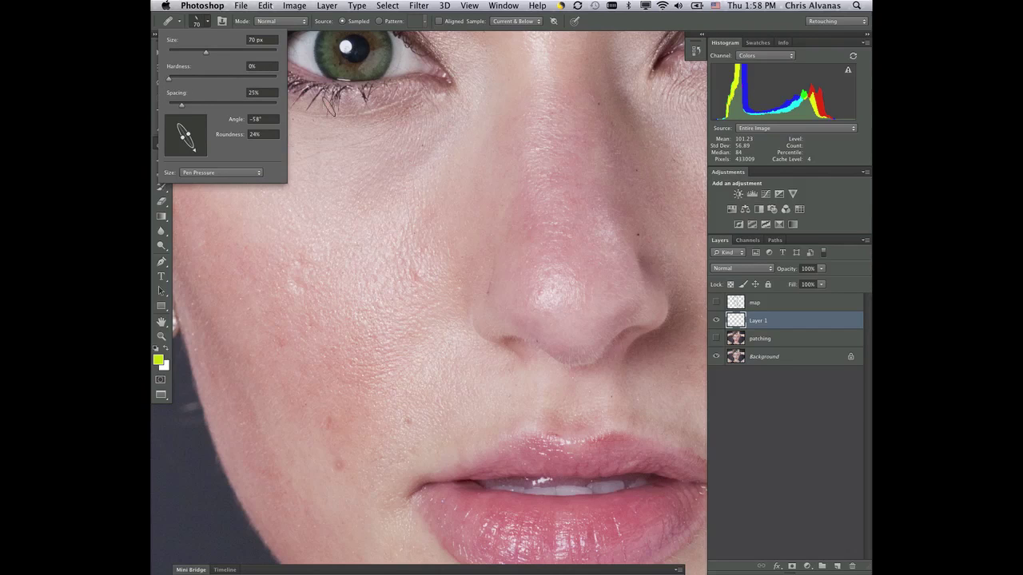
pyautogui.moveTo(193, 153); pyautogui.dragTo(184, 136)
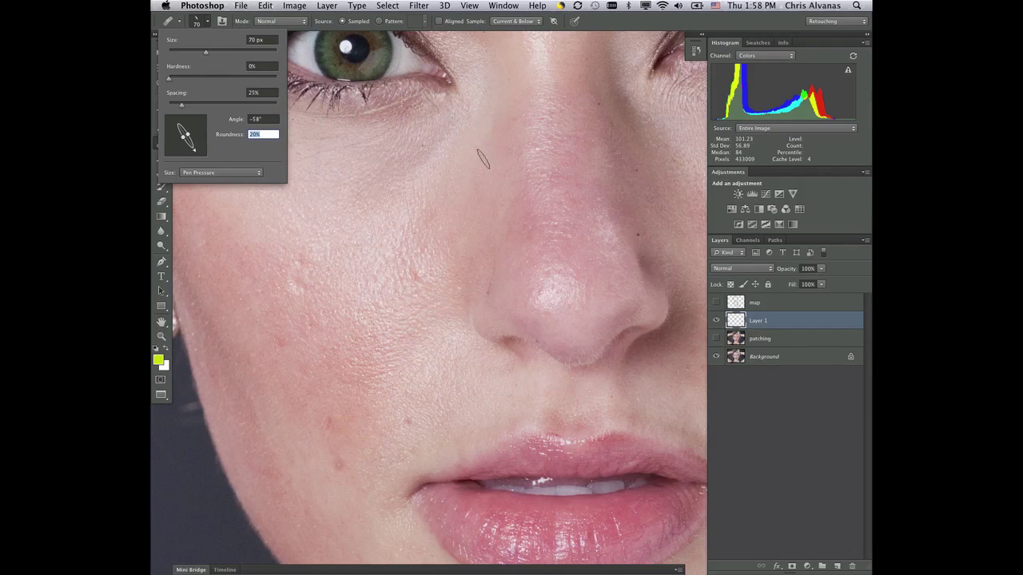
pyautogui.press('Return')
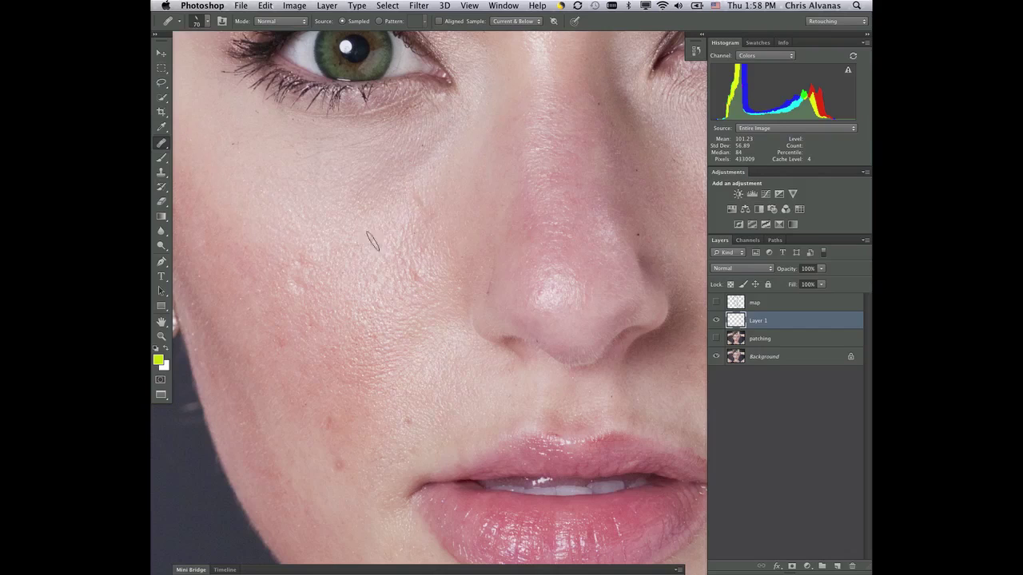
pyautogui.press('[')
pyautogui.press('[')
pyautogui.click(532, 21)
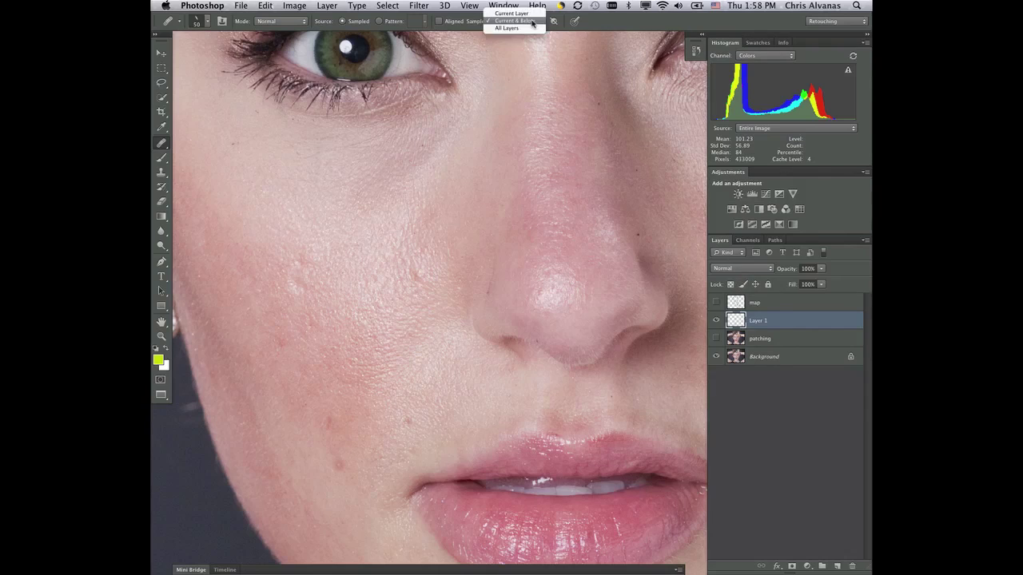
pyautogui.click(527, 14)
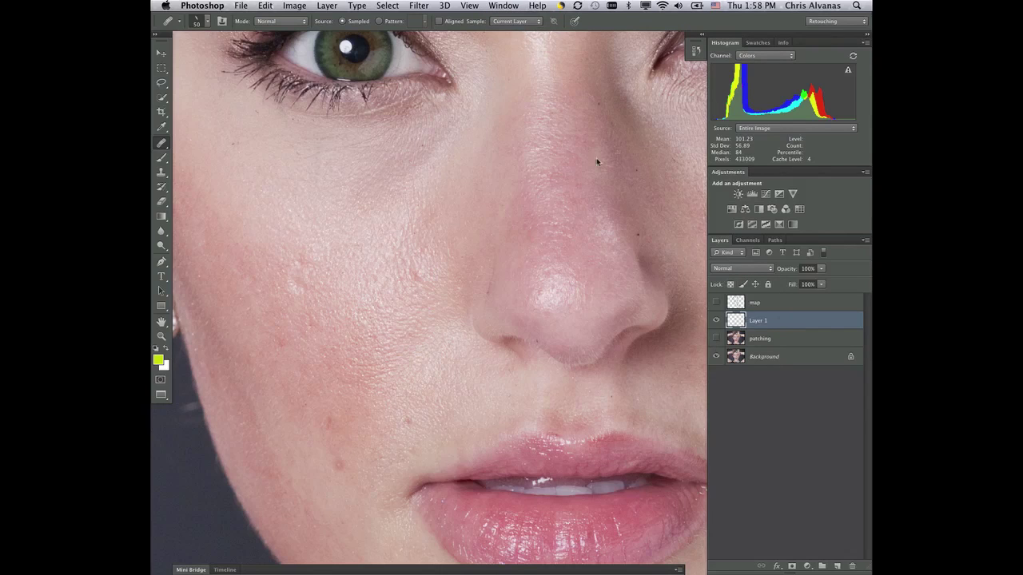
pyautogui.click(523, 23)
pyautogui.click(526, 30)
# - With Aligned sampling on, heal the small cheek blemishes and the lower-cheek dark spot on Layer 1
pyautogui.click(439, 21)
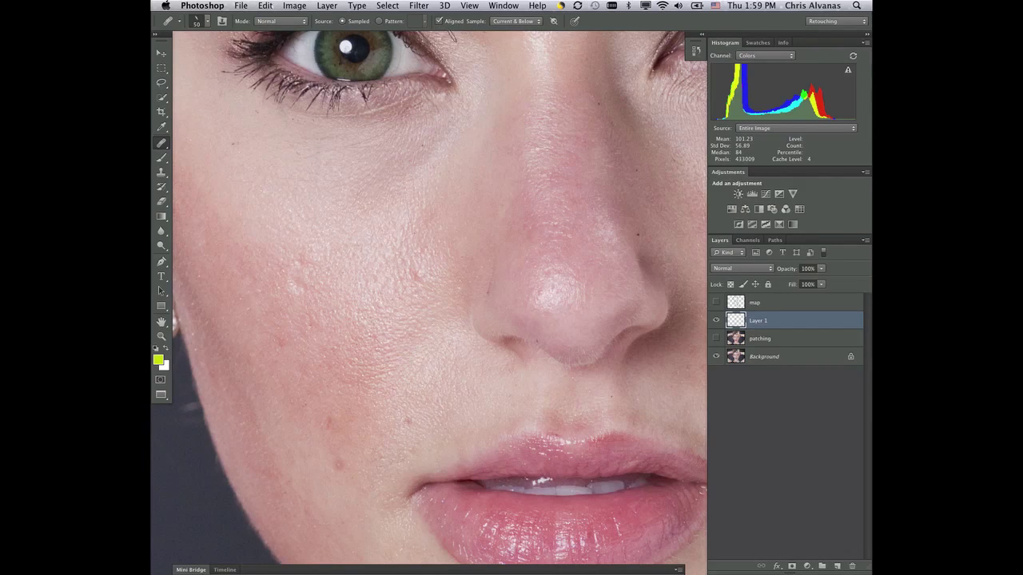
pyautogui.click(303, 261)
pyautogui.click(338, 467)
pyautogui.keyDown('alt'); pyautogui.click(290, 361); pyautogui.keyUp('alt')
pyautogui.moveTo(302, 322)
pyautogui.mouseDown()
pyautogui.moveTo(266, 341)
pyautogui.moveTo(249, 336)
pyautogui.moveTo(266, 341)
pyautogui.mouseUp()
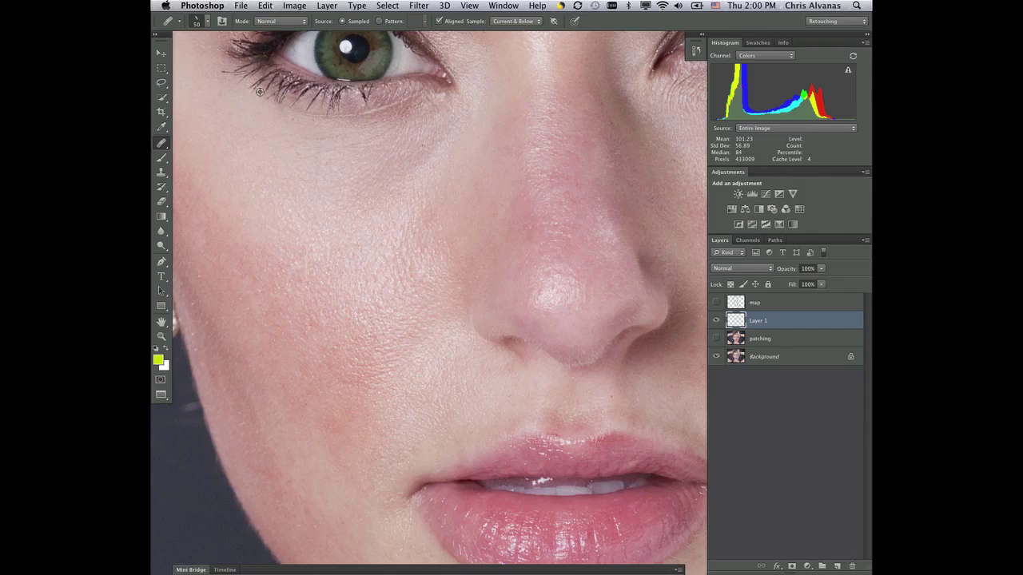
# - Heal the remaining lower-cheek patch, the area from lips to mid-cheek, and the uneven upper-cheek texture
pyautogui.click(307, 513)
pyautogui.moveTo(315, 326); pyautogui.dragTo(330, 318)
pyautogui.moveTo(301, 409); pyautogui.dragTo(317, 390)
# - Rename the healing layer from 'Layer 1' to 'remove'
pyautogui.doubleClick(761, 322)
pyautogui.write('move')
pyautogui.press('Return')
# - Add a new empty layer named 'reduce' above 'remove' and center the view on the nose
pyautogui.click(836, 567)
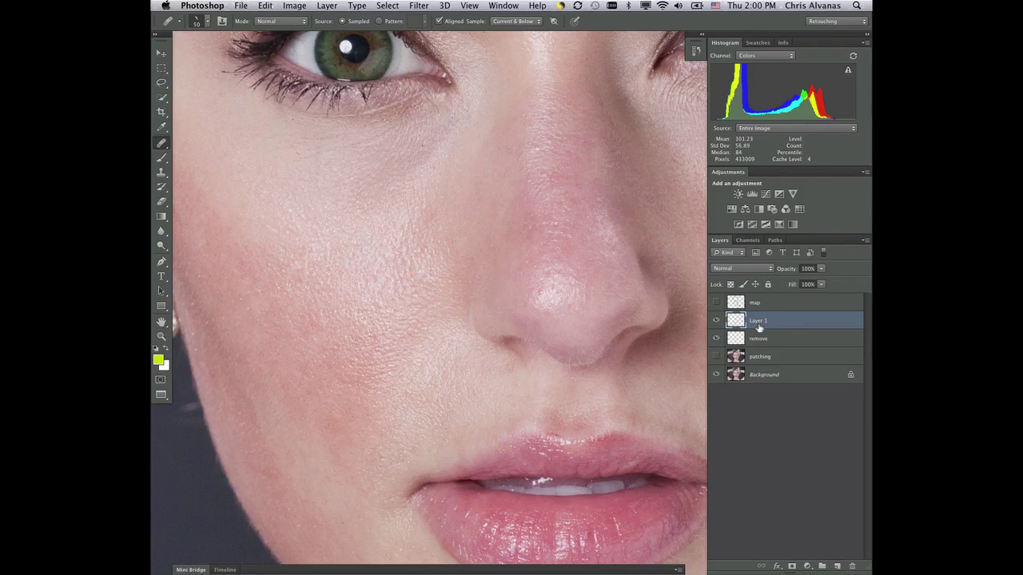
pyautogui.doubleClick(759, 320)
pyautogui.write('reduce')
pyautogui.press('Return')
pyautogui.moveTo(568, 302)
pyautogui.mouseDown()
pyautogui.moveTo(527, 333)
pyautogui.moveTo(493, 341)
pyautogui.moveTo(487, 296)
pyautogui.moveTo(471, 290)
pyautogui.mouseUp()
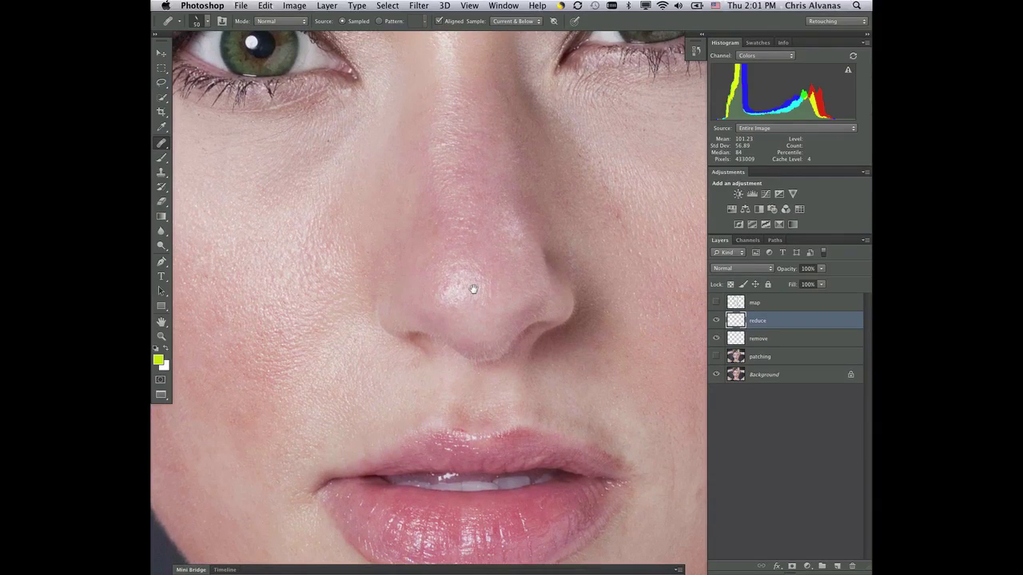